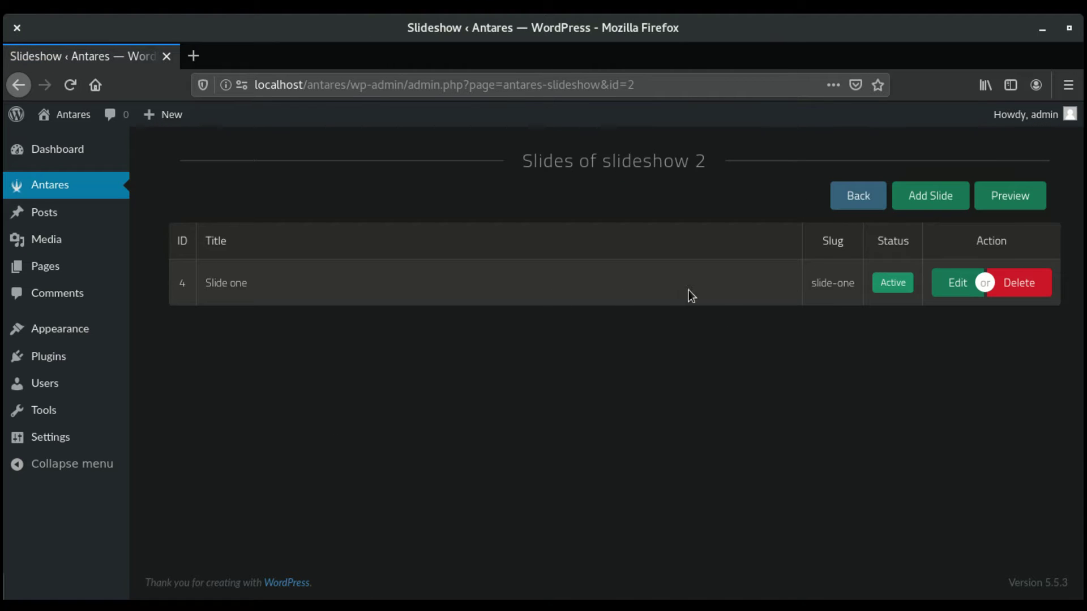
Start a new HTML/Text object among the items of the slide "Slide one" and name it "Text".
click(946, 283)
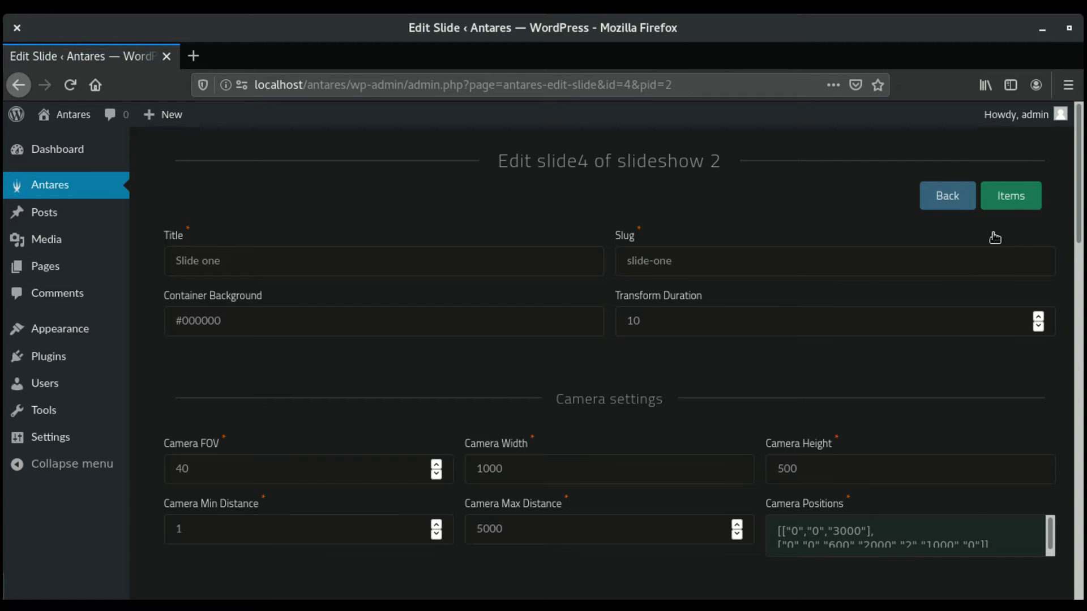
click(1014, 199)
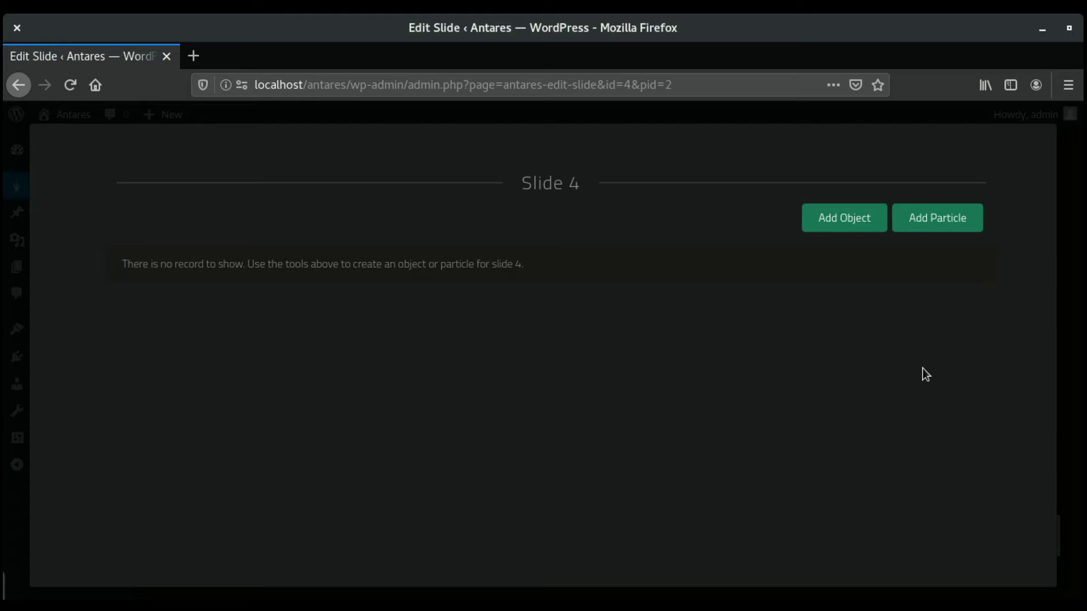
click(822, 219)
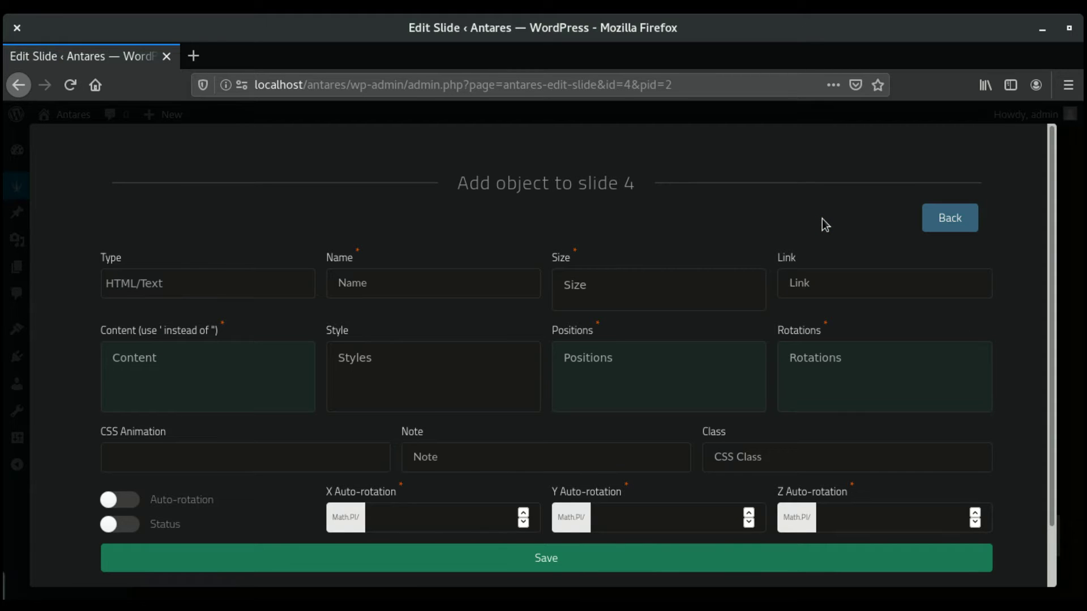
click(218, 285)
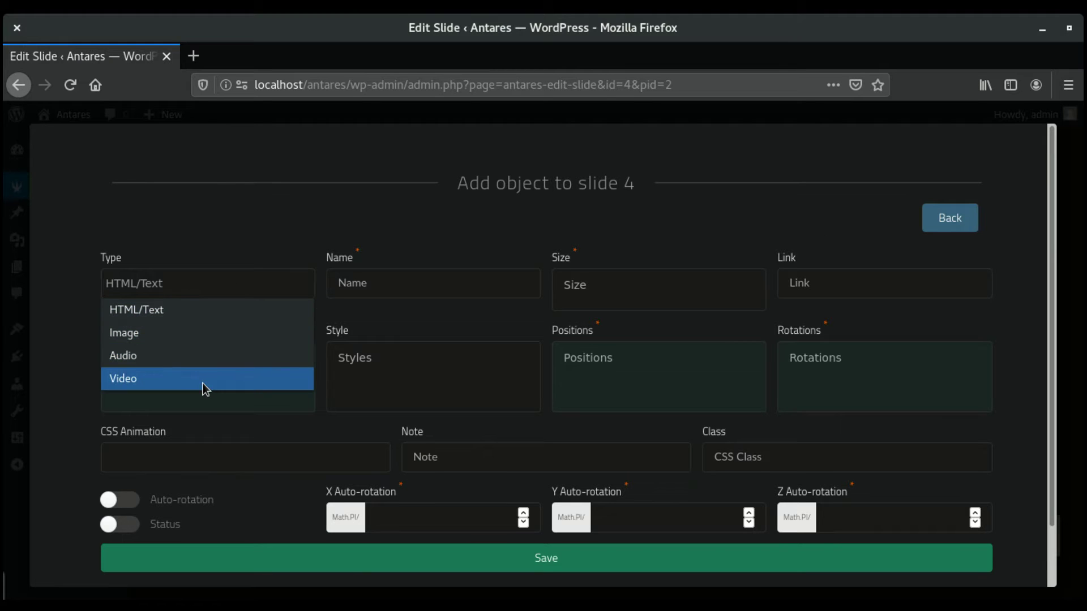
click(202, 313)
click(349, 285)
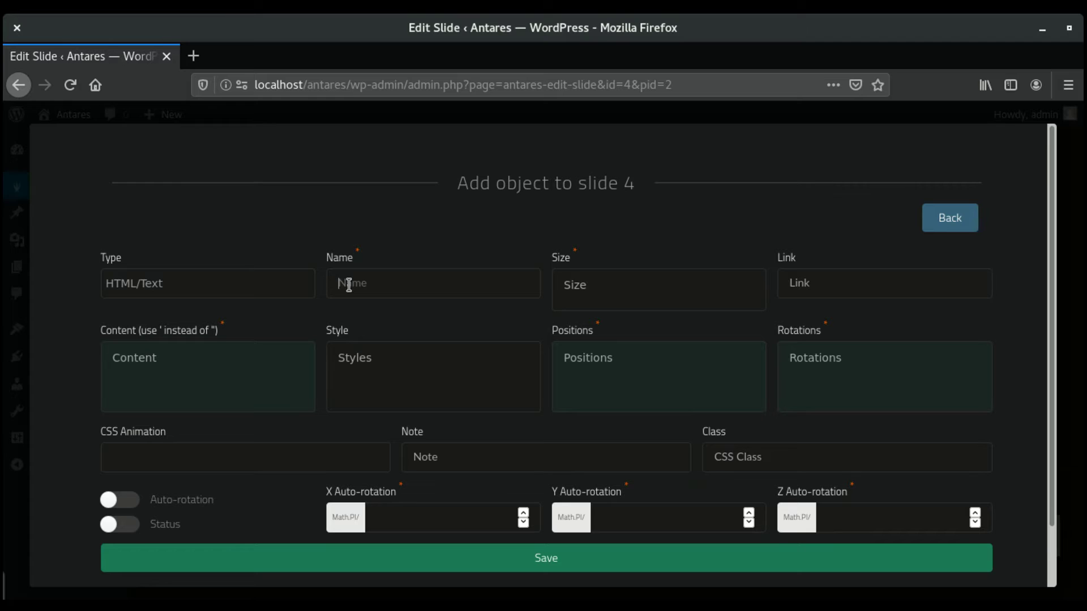
text(Text)
Set the object's size to 400 pixels wide and 300 pixels high.
click(621, 298)
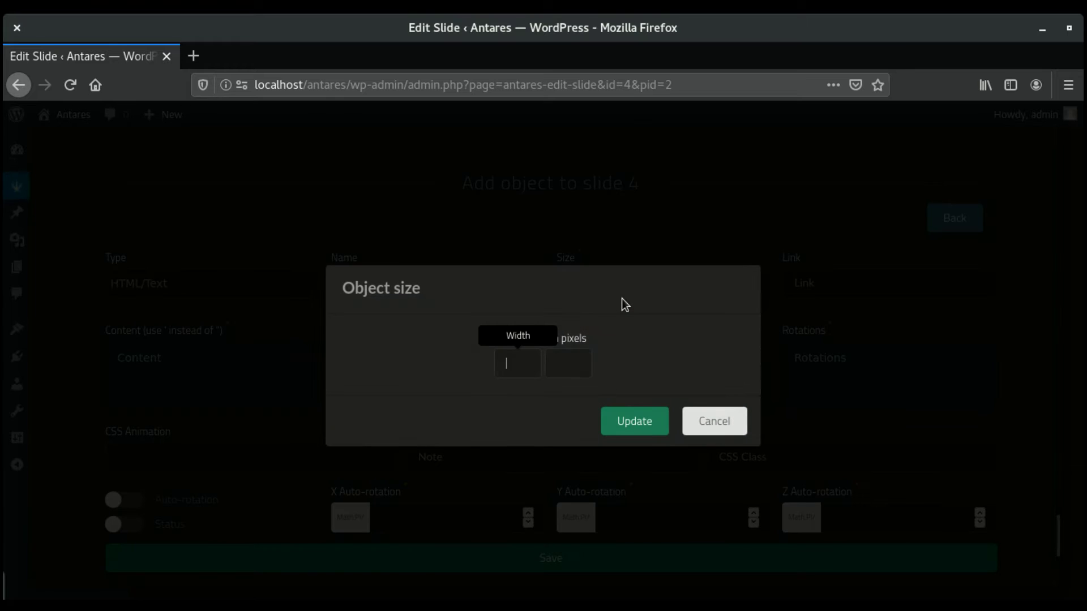
text(400)
key(Tab)
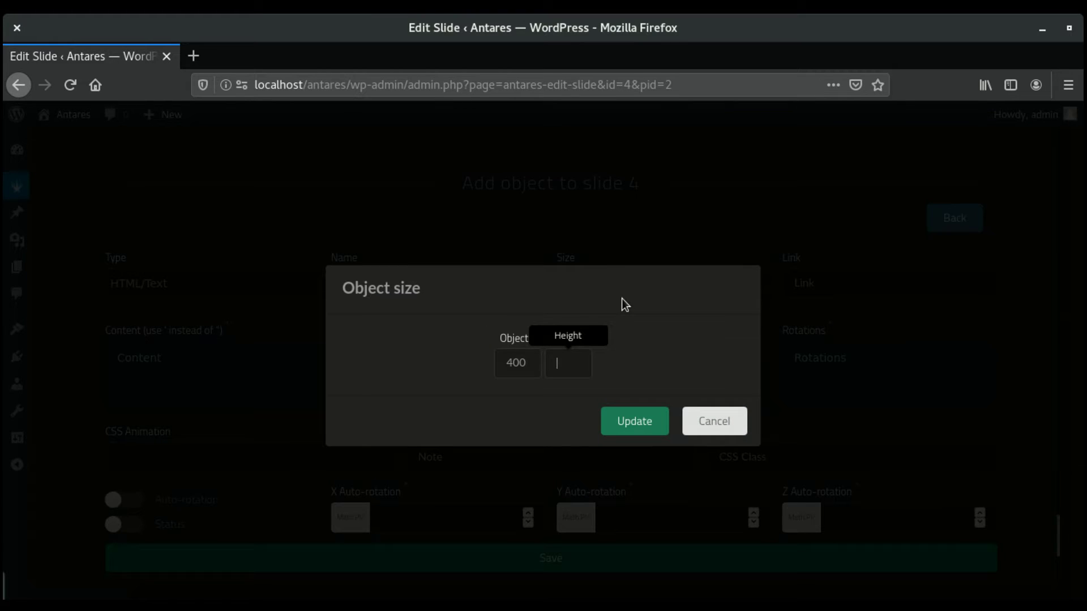
text(300)
click(643, 428)
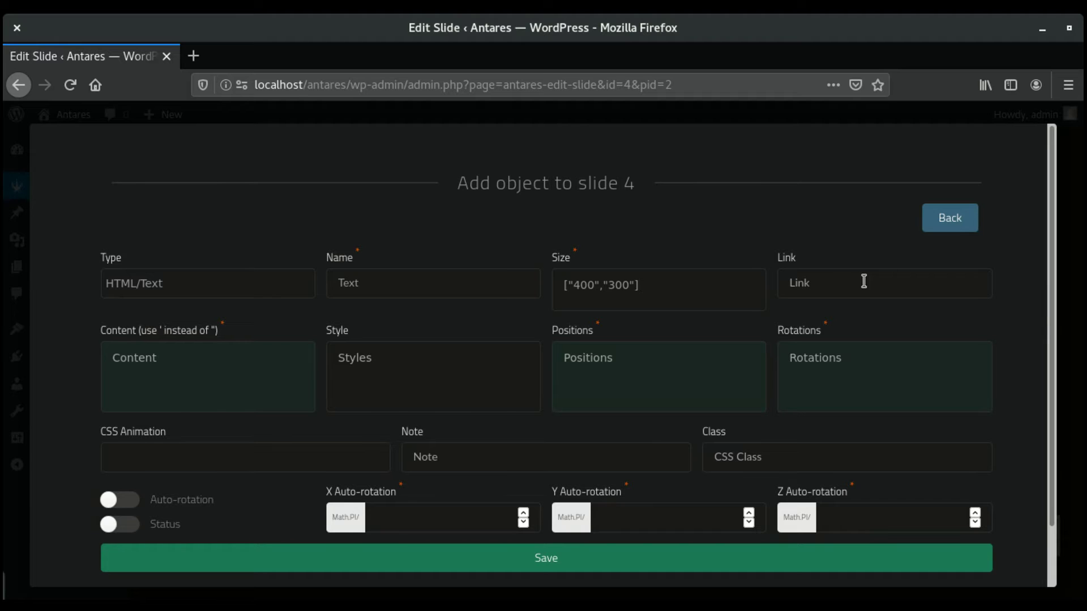
Enter "<p>Antares 3D page builder</p>" as the object's content.
click(140, 372)
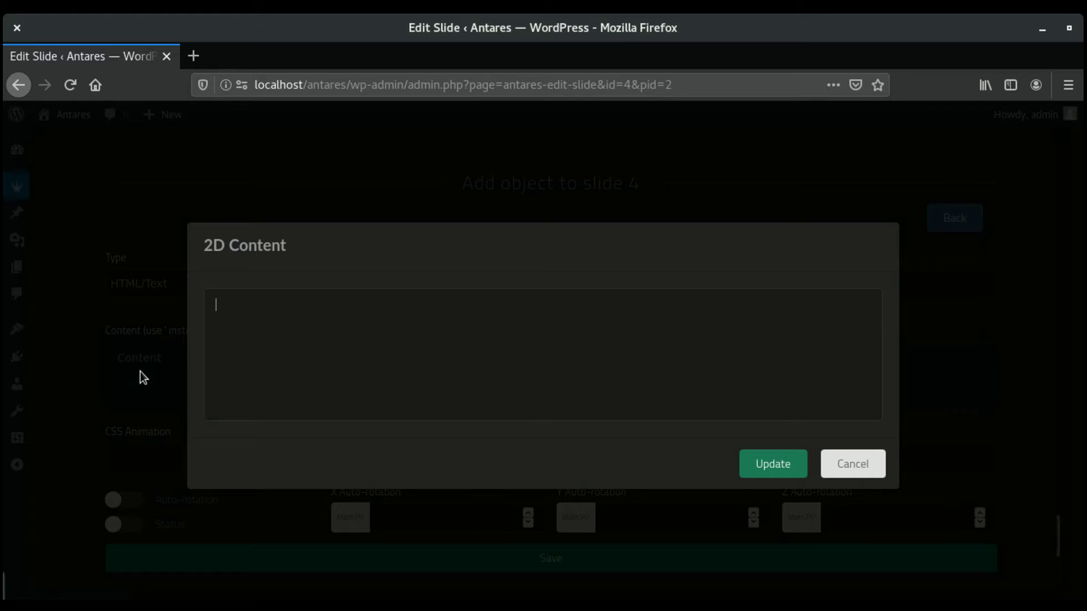
text(<p>Antares 3D page builder)
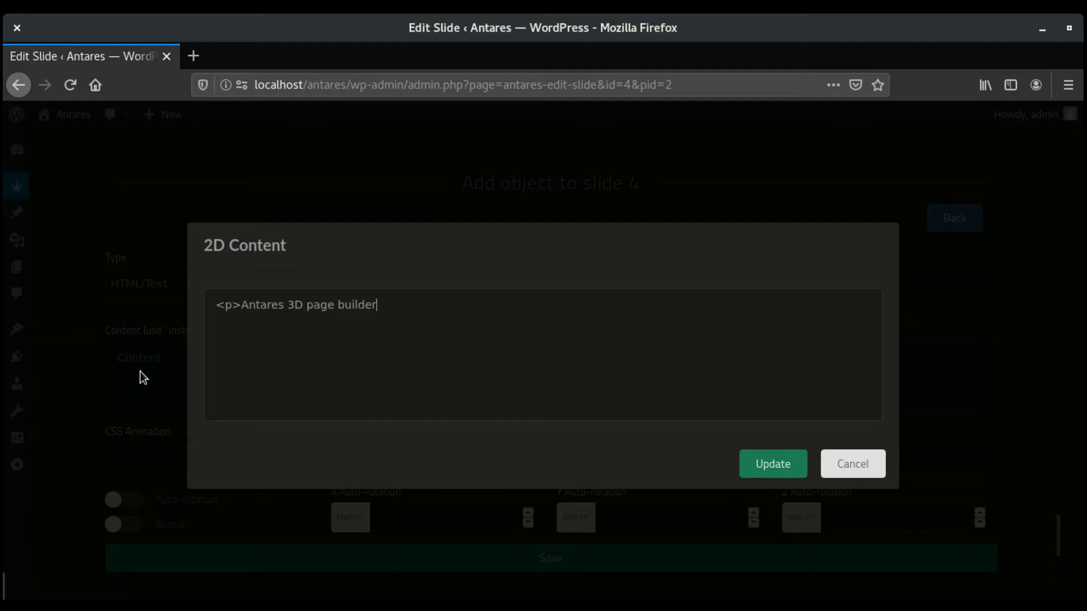
text(</p>)
click(761, 466)
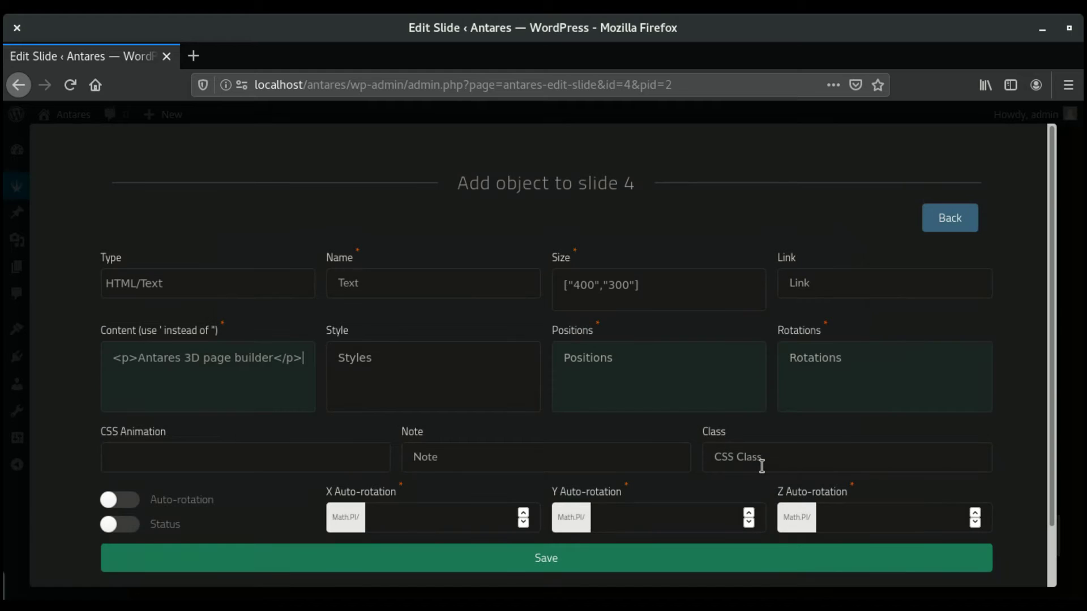
Style the object with "padding: 20px;", "color: white;" and "background: rgba(0, 127, 127, .5);" on separate lines.
click(408, 369)
text(padding: 20px;)
key(Return)
text(color: white;)
key(Return)
text(b)
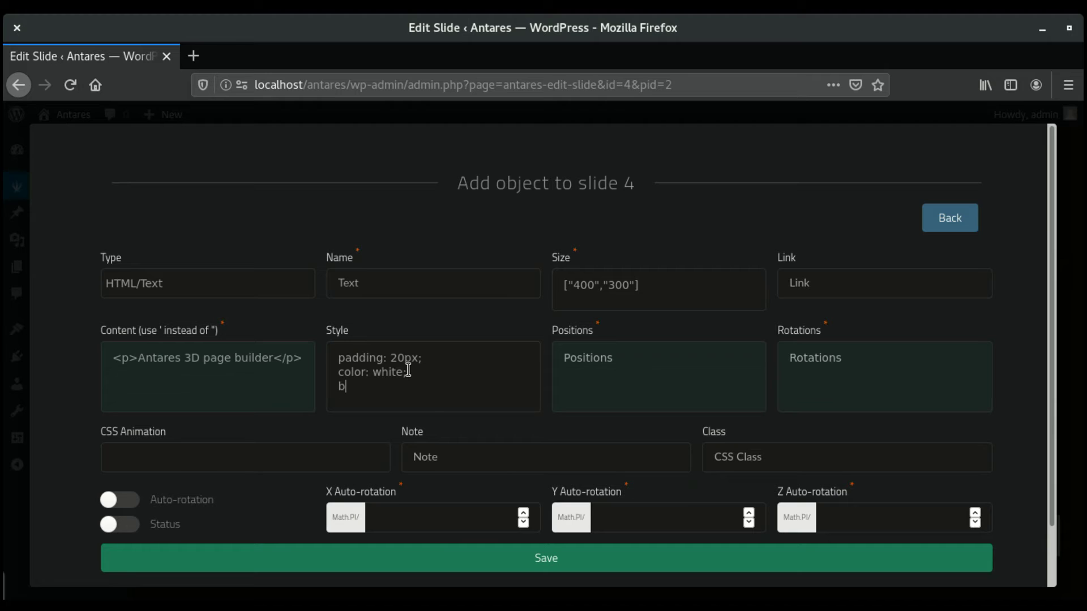
text(ackground: rgba(0, 127, 127, .5);)
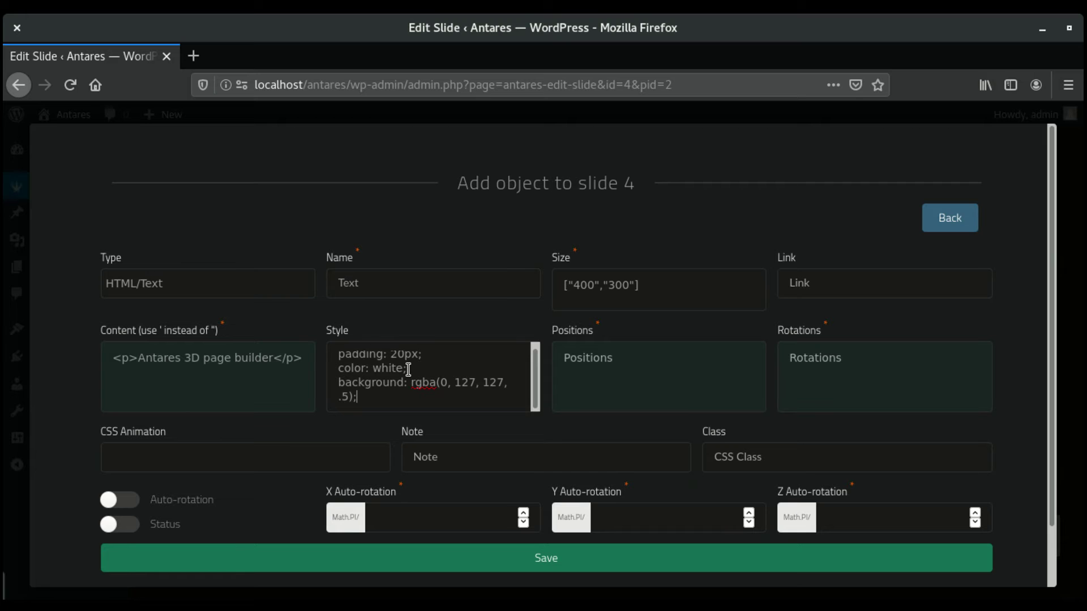
Set the object's initial position to X 0, Y 500, Z 0.
click(659, 374)
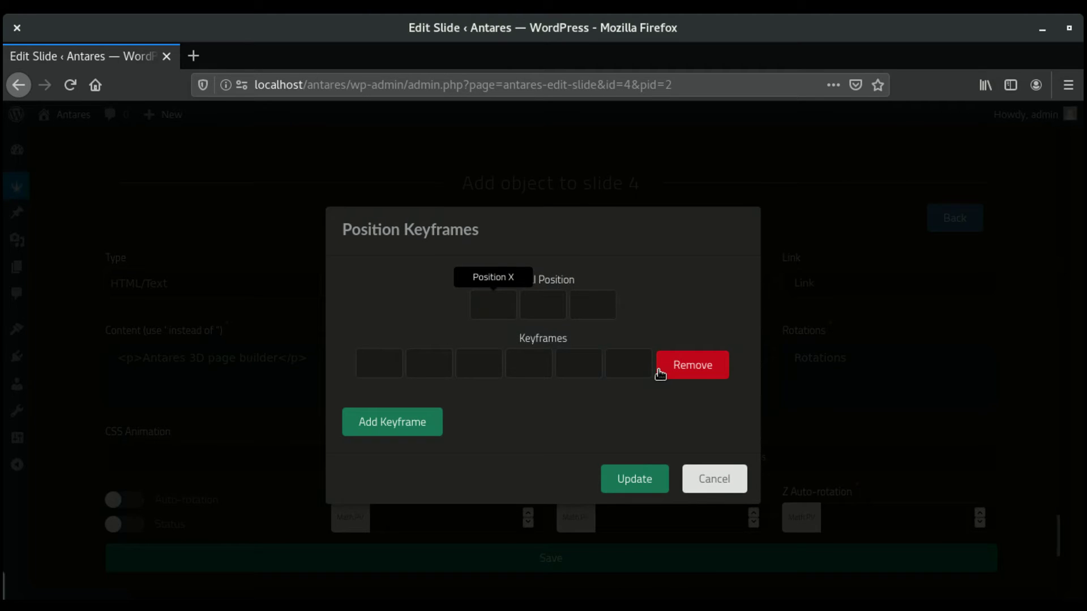
text(0)
key(Tab)
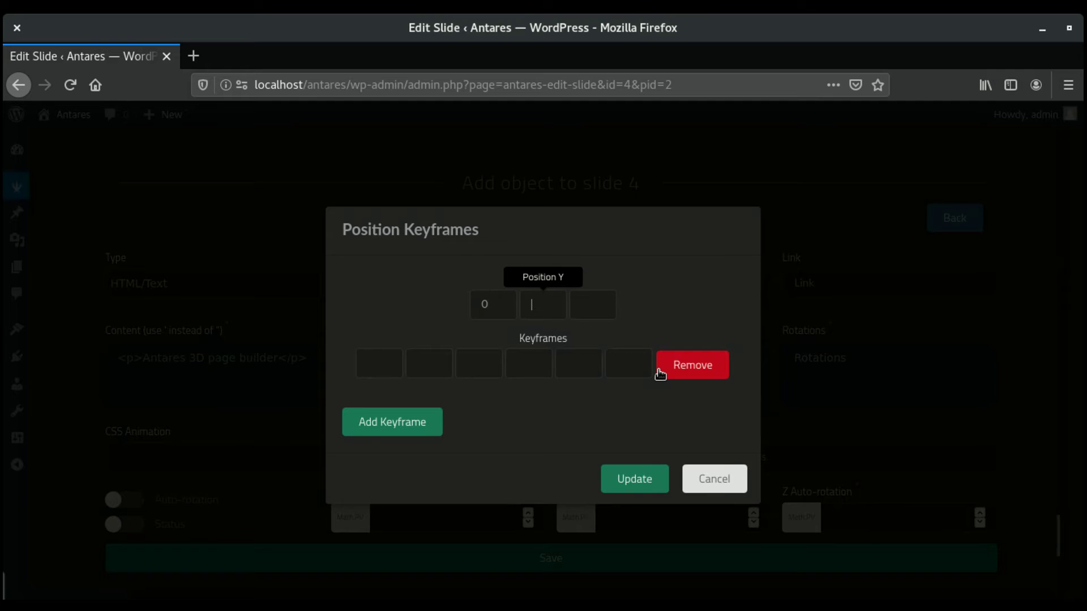
text(500)
key(Tab)
text(0)
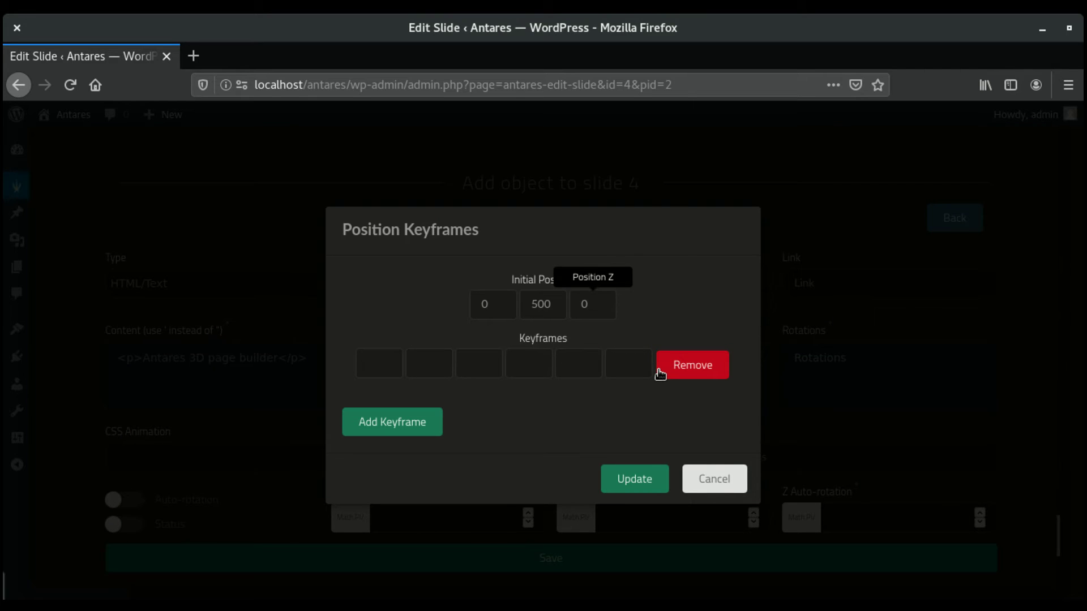
Define a position keyframe at X 0, Y 100, Z 0 with duration 2000, easing 5 and delay 1000, and apply it.
key(Tab)
text(0)
key(Tab)
text(100)
key(Tab)
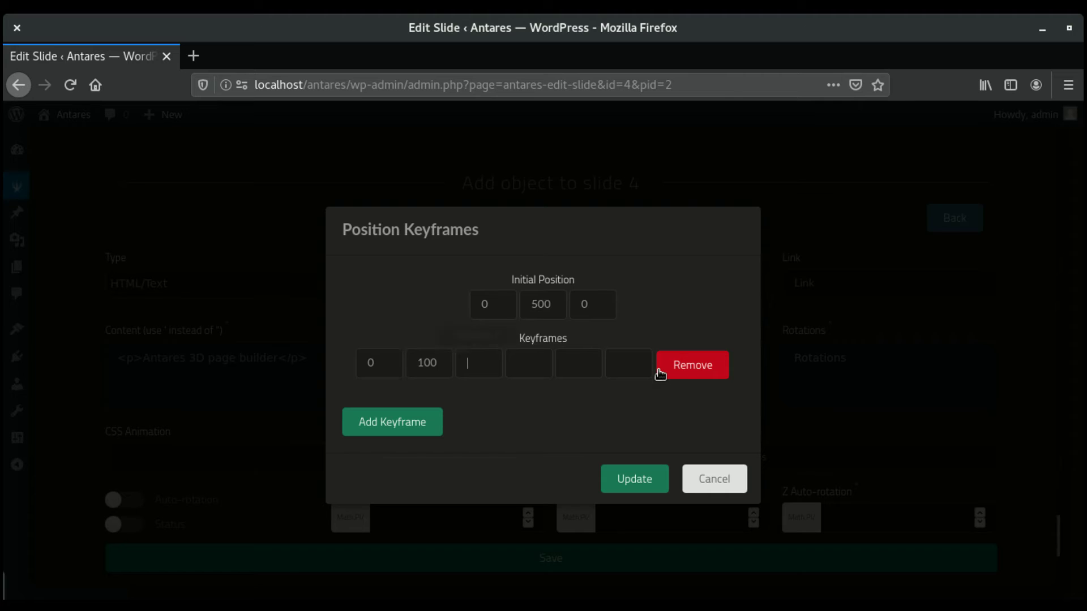
text(0)
key(Tab)
text(2000)
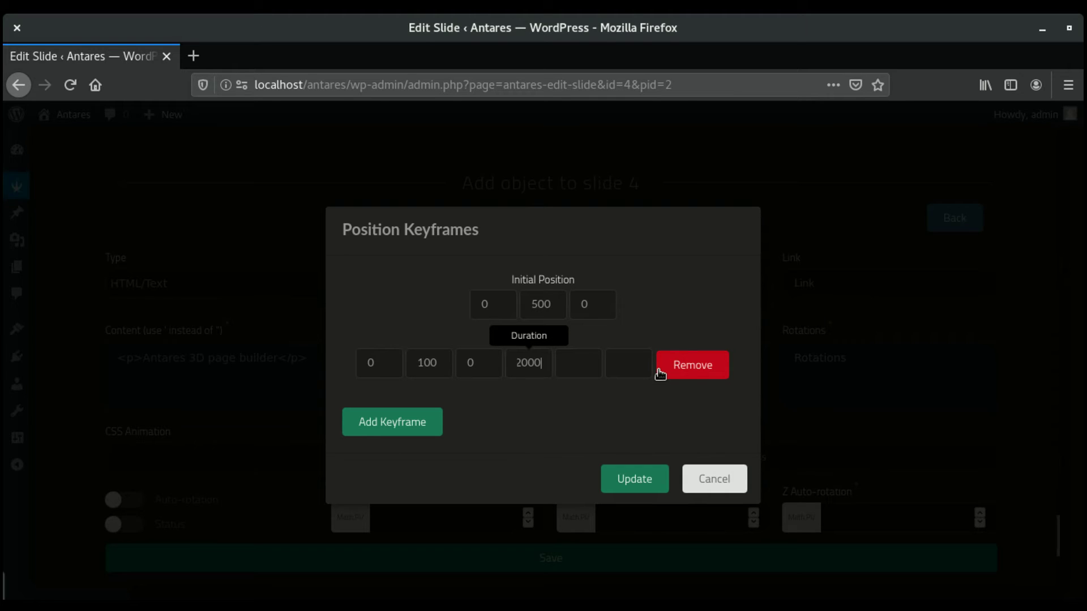
key(Tab)
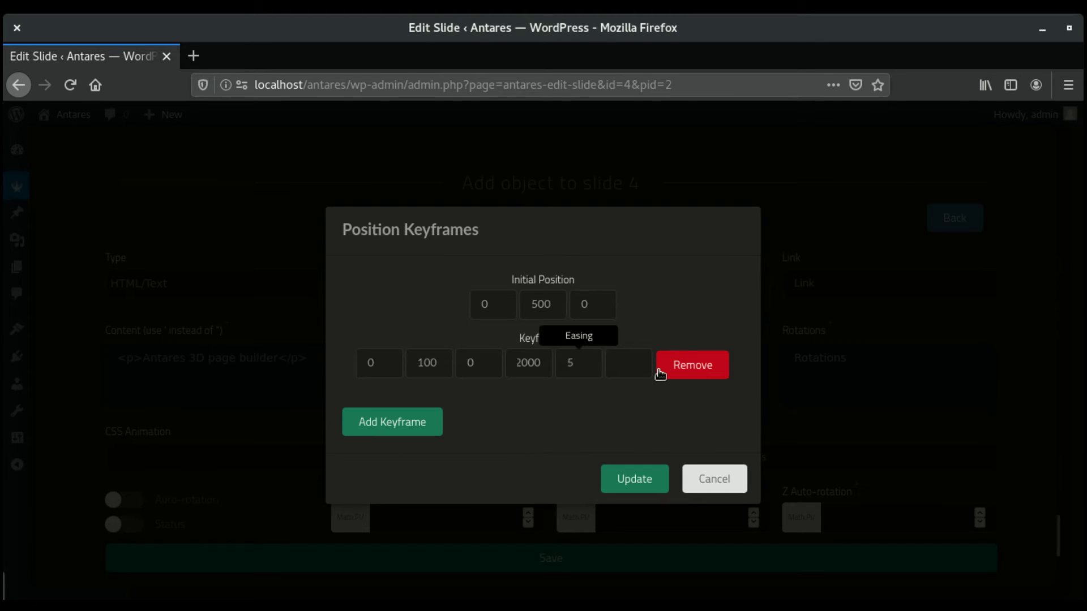
key(Tab)
text(1000)
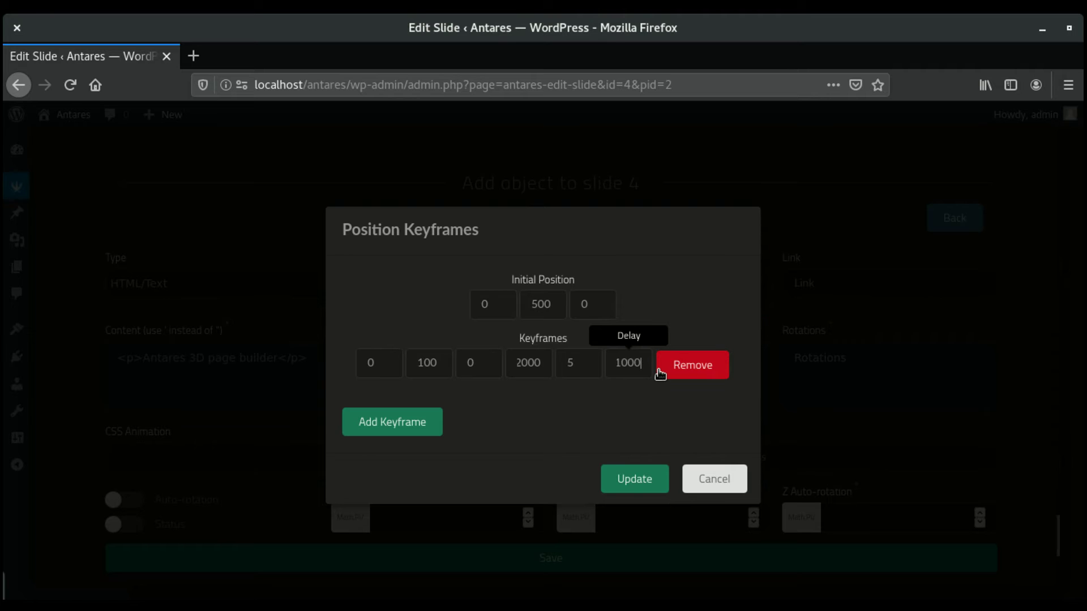
click(629, 482)
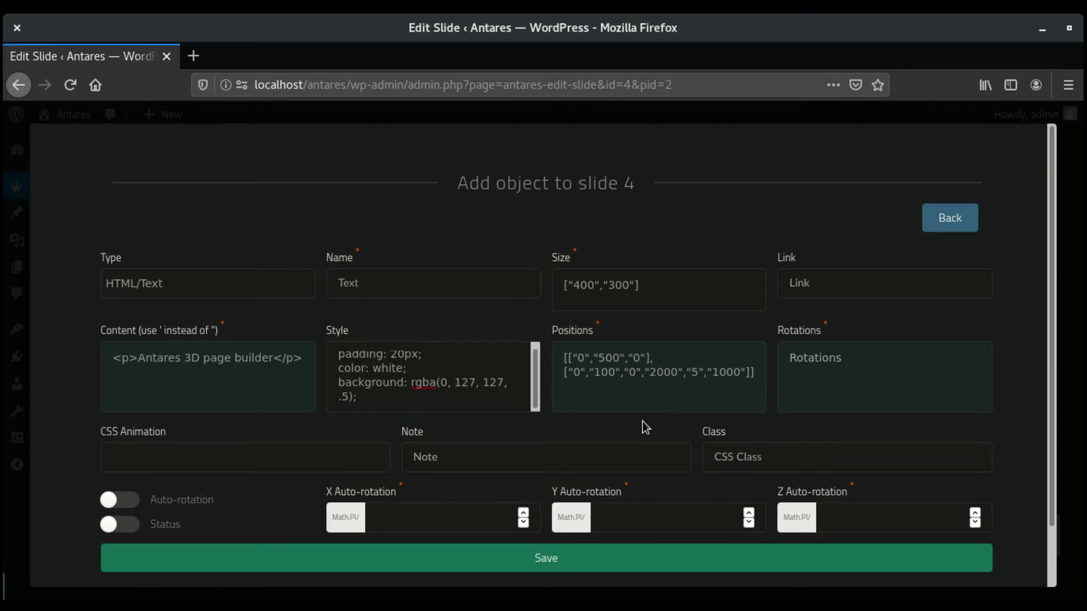
Set the object's initial rotation to 0, 2, 0.
click(830, 372)
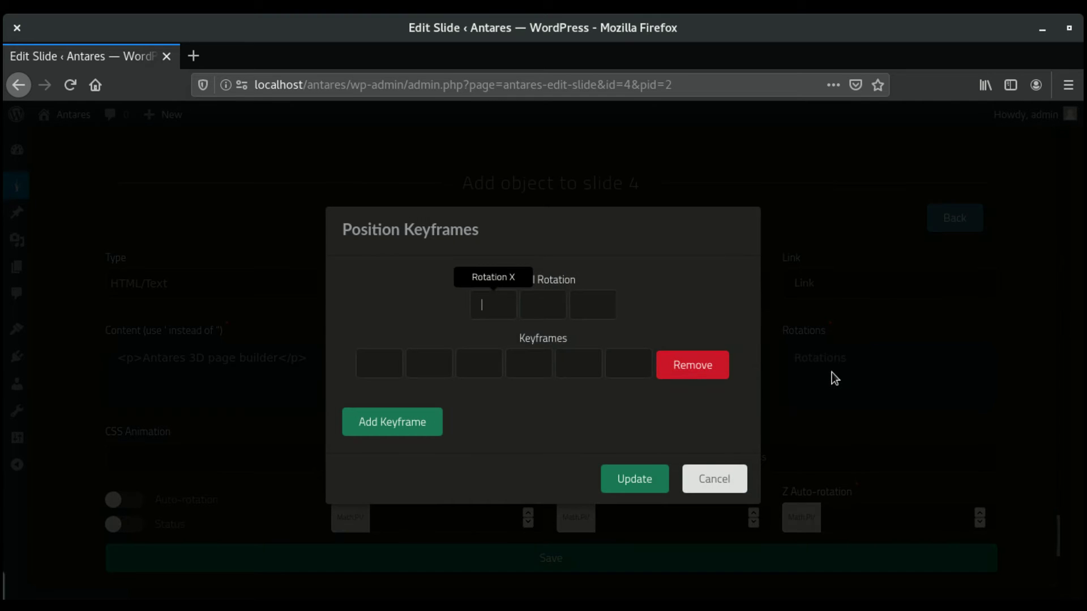
key(Tab)
text(2)
key(Tab)
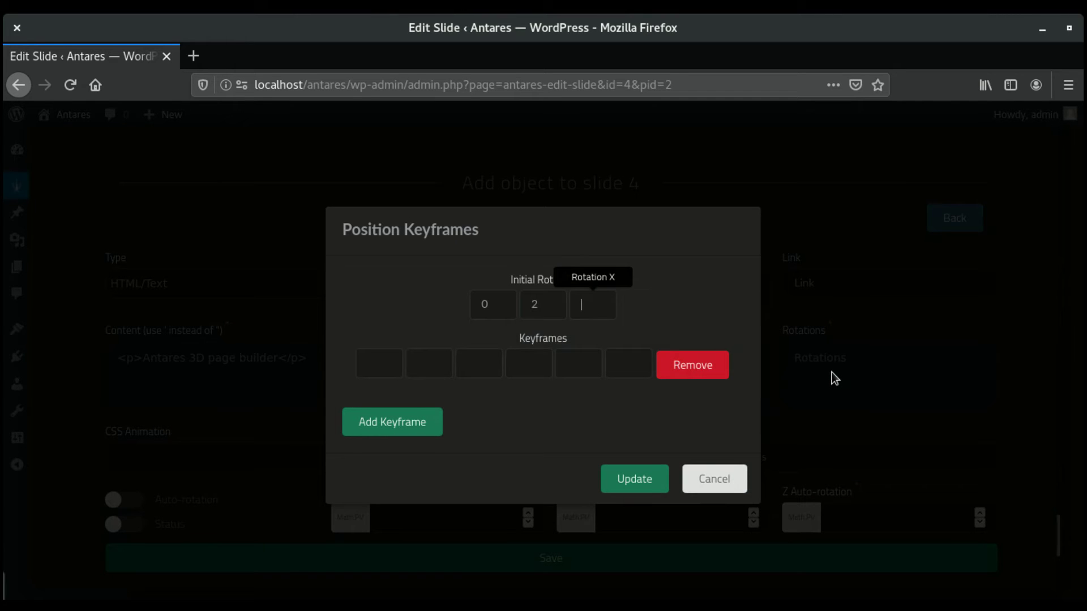
text(0)
Define a rotation keyframe of 0, 0, 0 with duration 2000, easing 2 and delay 1000, and apply it.
key(Tab)
text(0)
key(Tab)
text(0)
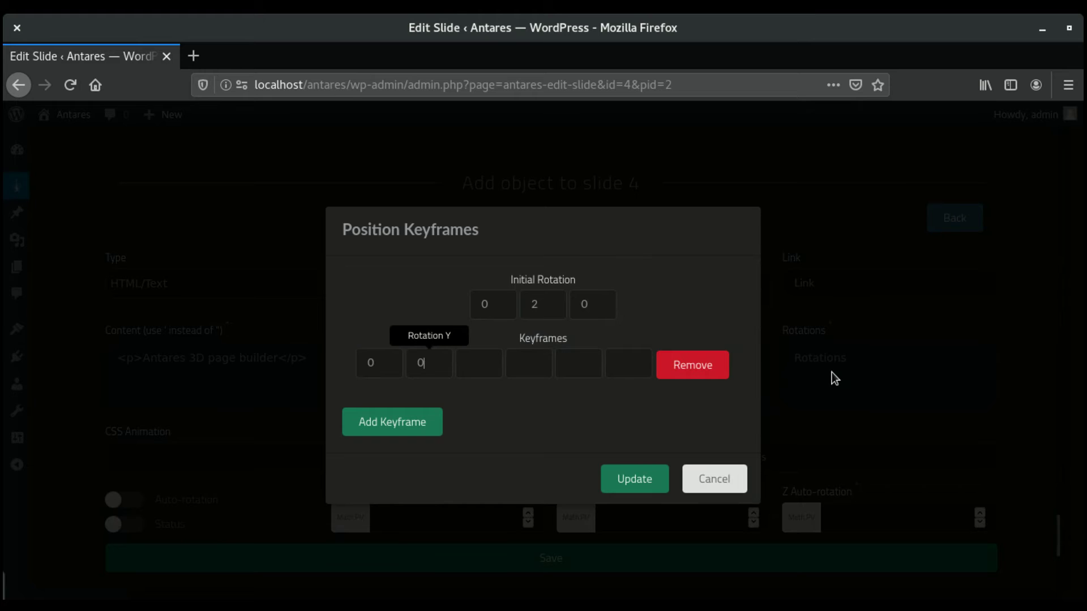
key(Tab)
text(0)
key(Tab)
text(2000)
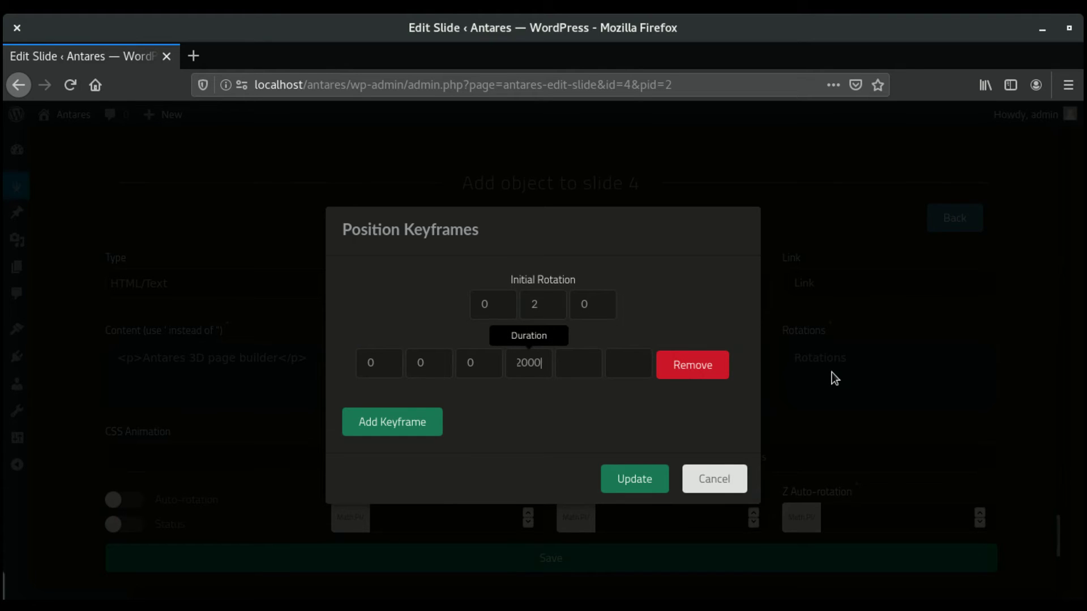
key(Tab)
text(2)
key(Tab)
text(1000)
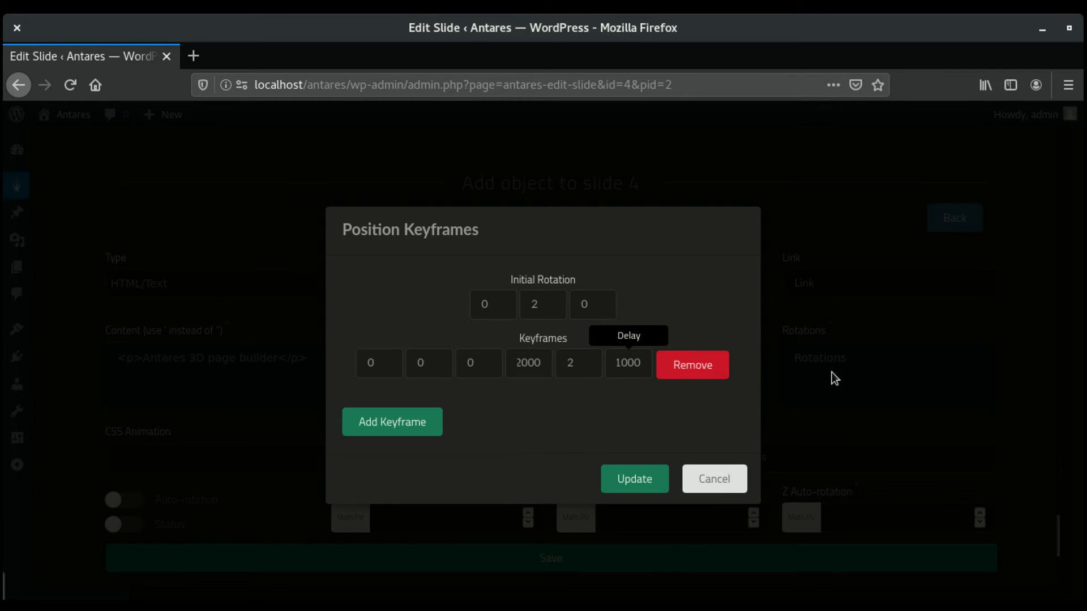
double_click(550, 305)
click(438, 361)
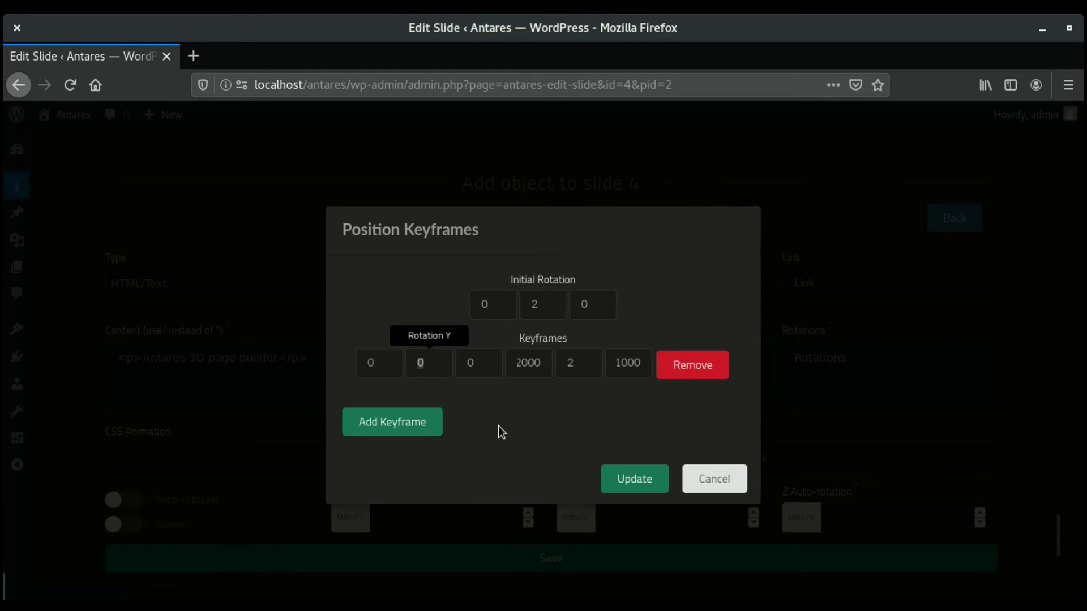
click(632, 480)
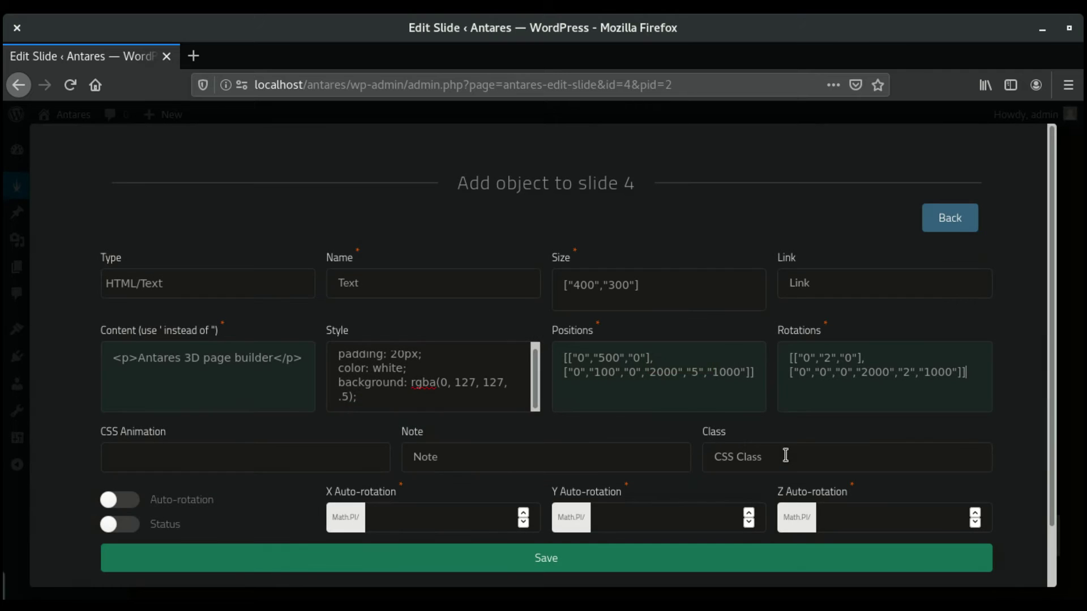
Set the X, Y and Z auto-rotation values to 0, with auto-rotation switched off.
scroll(522, 456, down, 2)
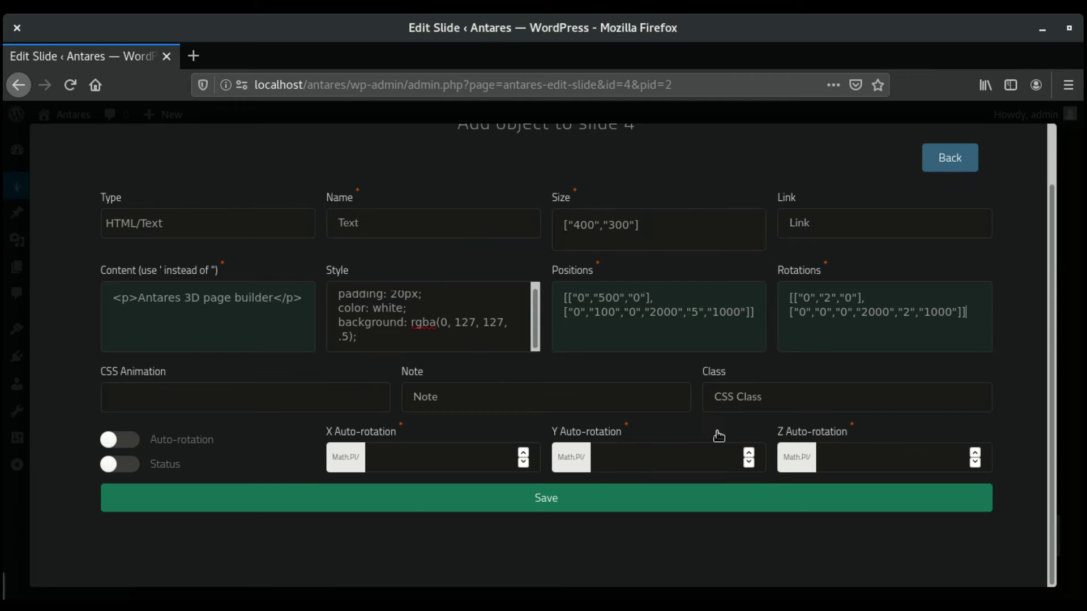
click(193, 448)
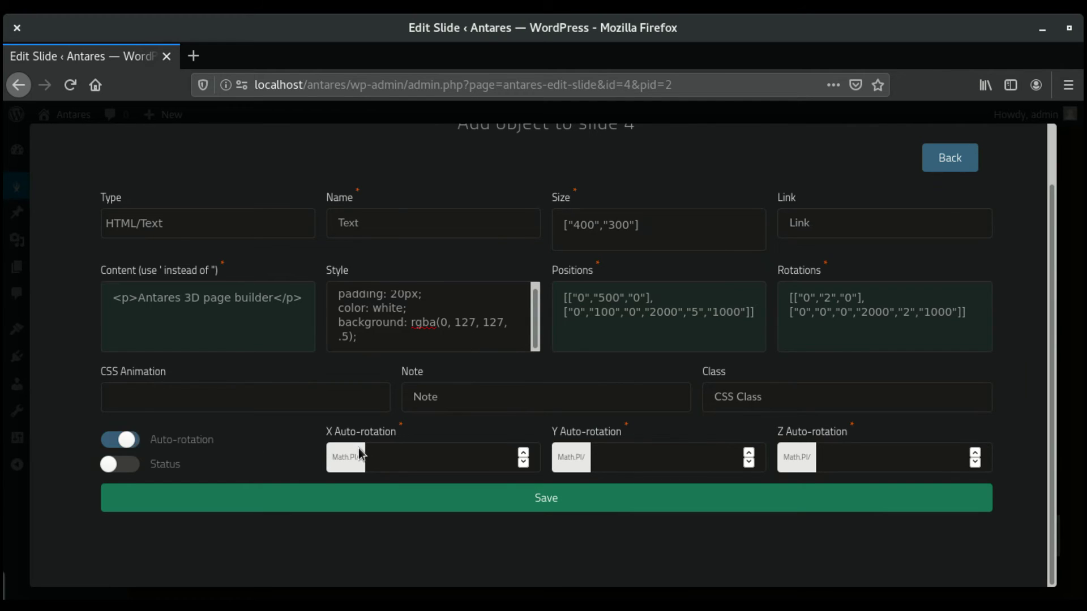
click(412, 462)
text(0)
key(Tab)
text(0)
key(Tab)
text(0.0)
key(BackSpace)
key(BackSpace)
click(191, 441)
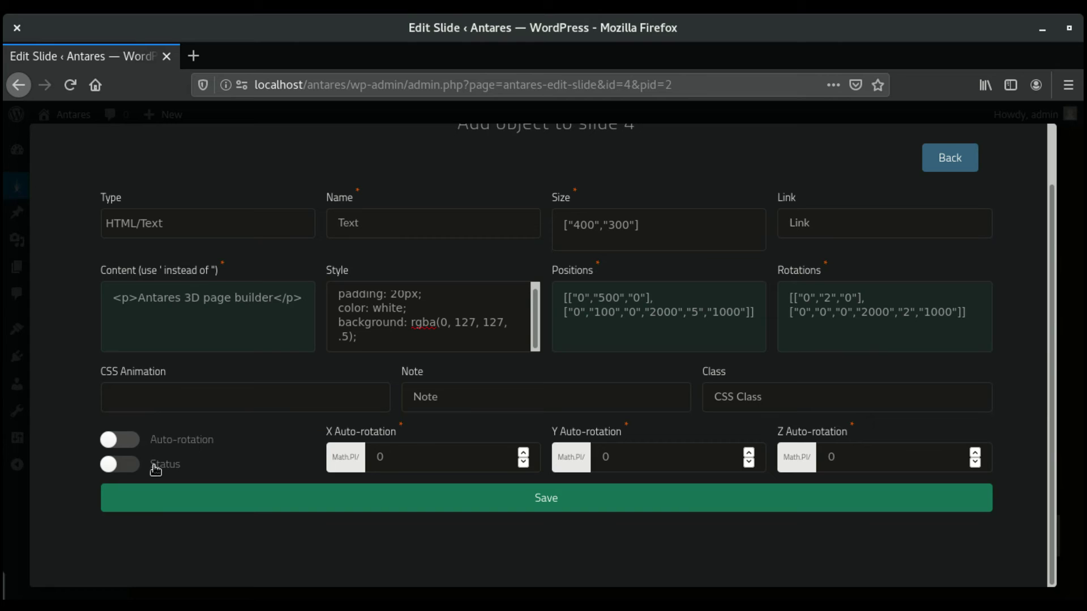
Activate the object's status, save the object and close the slide's item list.
click(147, 470)
click(552, 498)
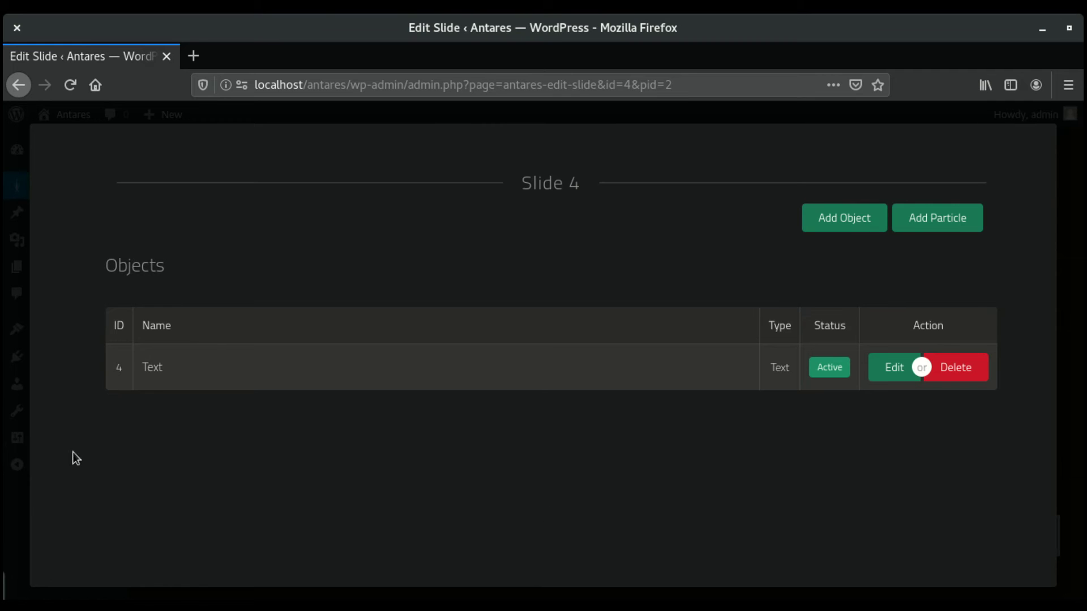
click(17, 439)
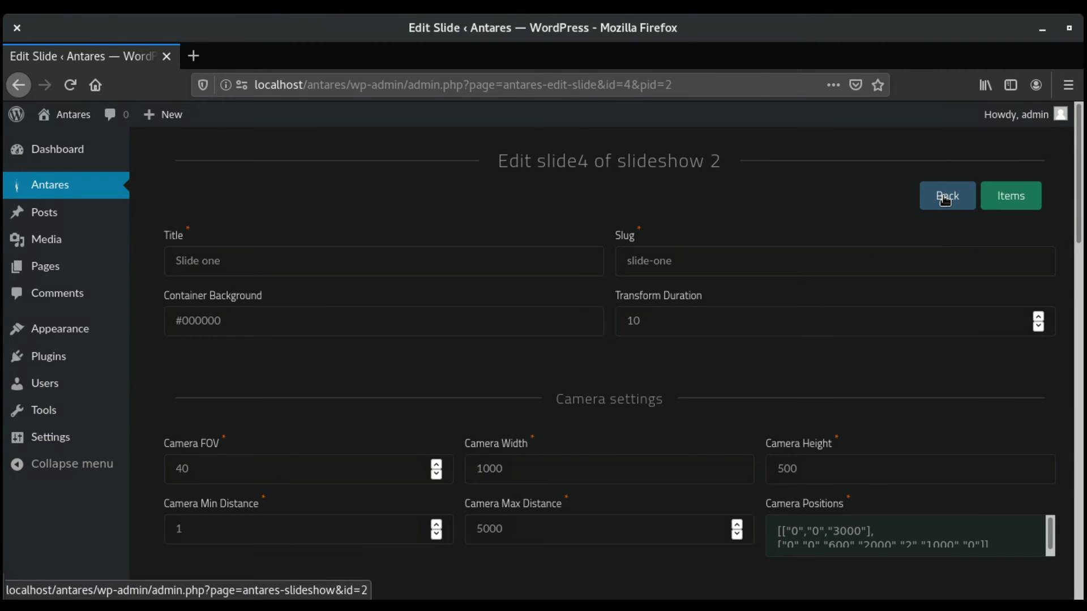
Return to the slides of slideshow 2 and preview the slideshow with the new text object, then close the preview.
click(940, 197)
click(1016, 207)
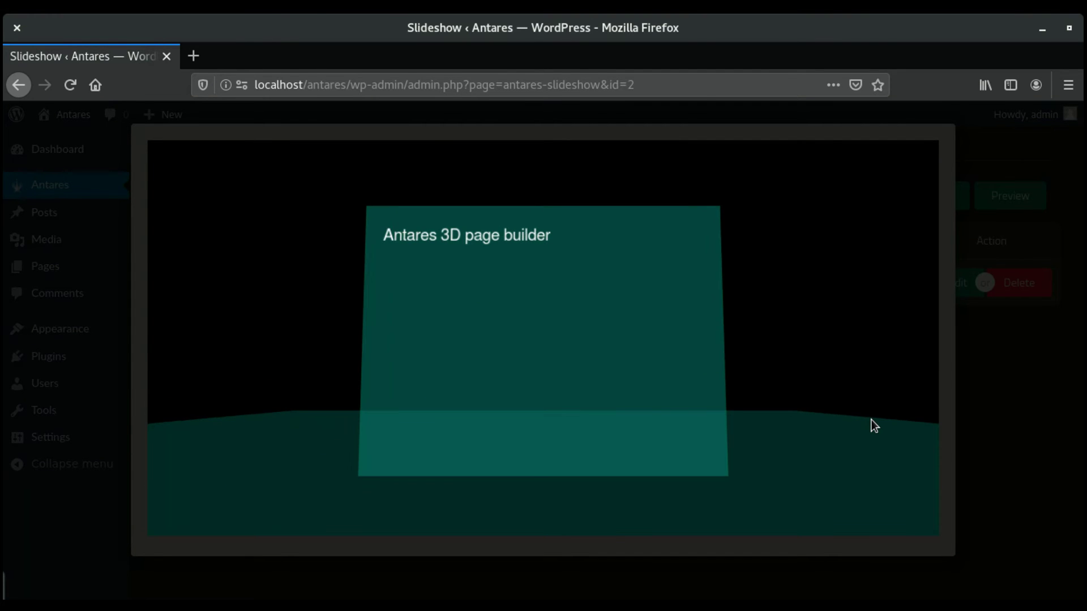
mouse_move(816, 353)
mouse_down()
mouse_move(703, 364)
mouse_move(824, 369)
mouse_up()
click(999, 393)
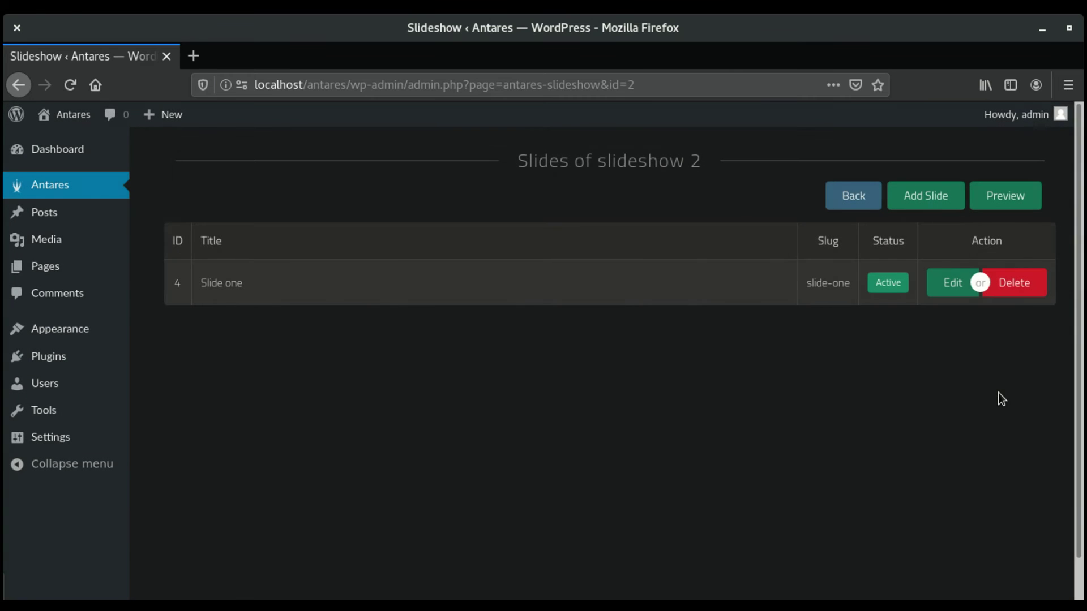
Open the Text object of Slide one for editing and add the line "text-align: center;" at the end of its style.
click(947, 286)
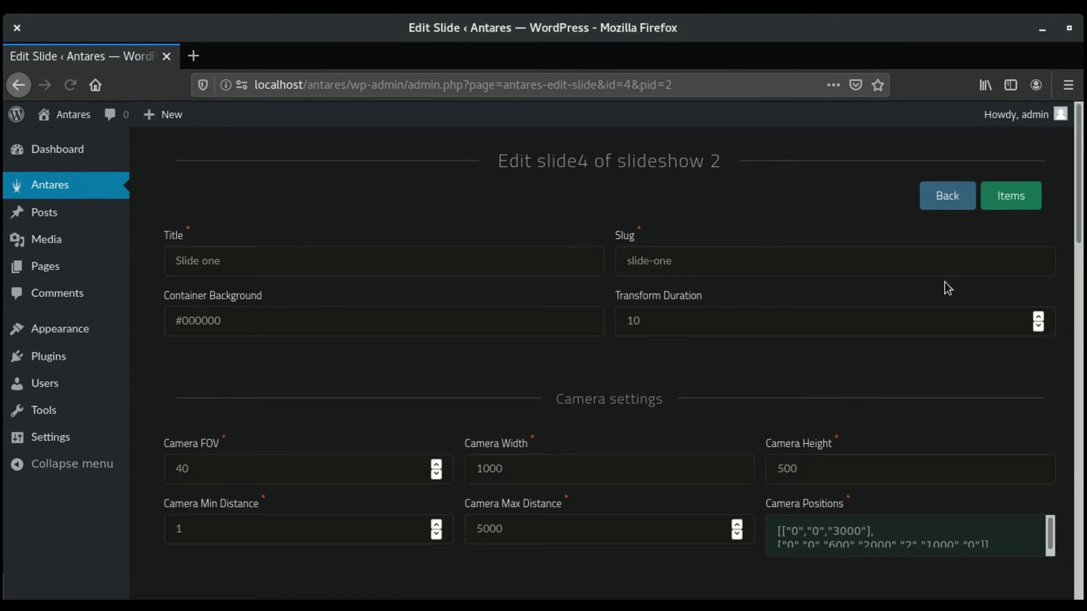
click(996, 198)
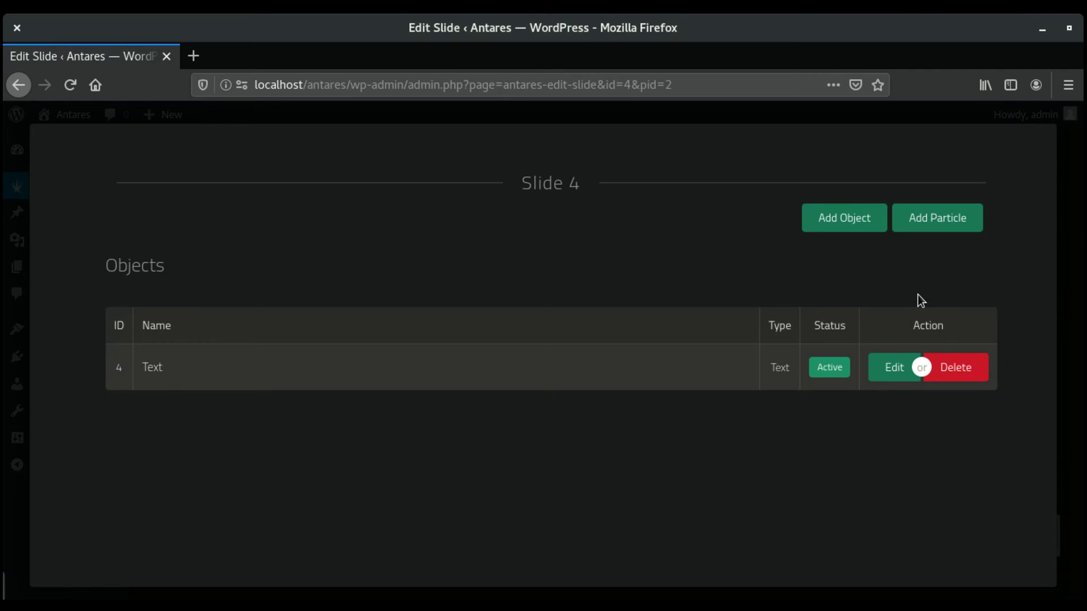
click(894, 369)
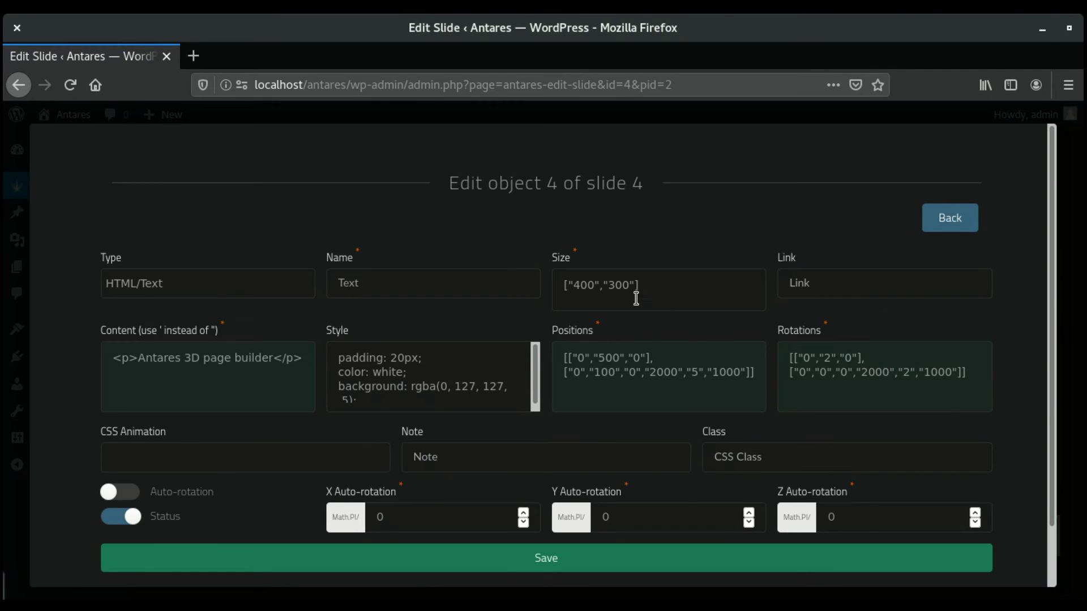
scroll(629, 311, down, 2)
click(457, 317)
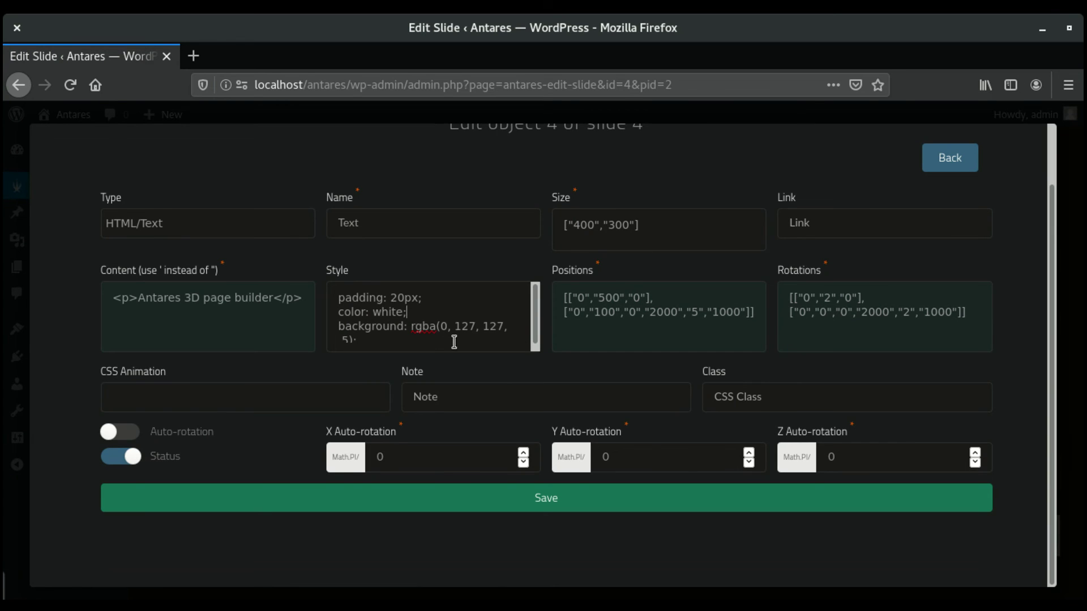
key(Return)
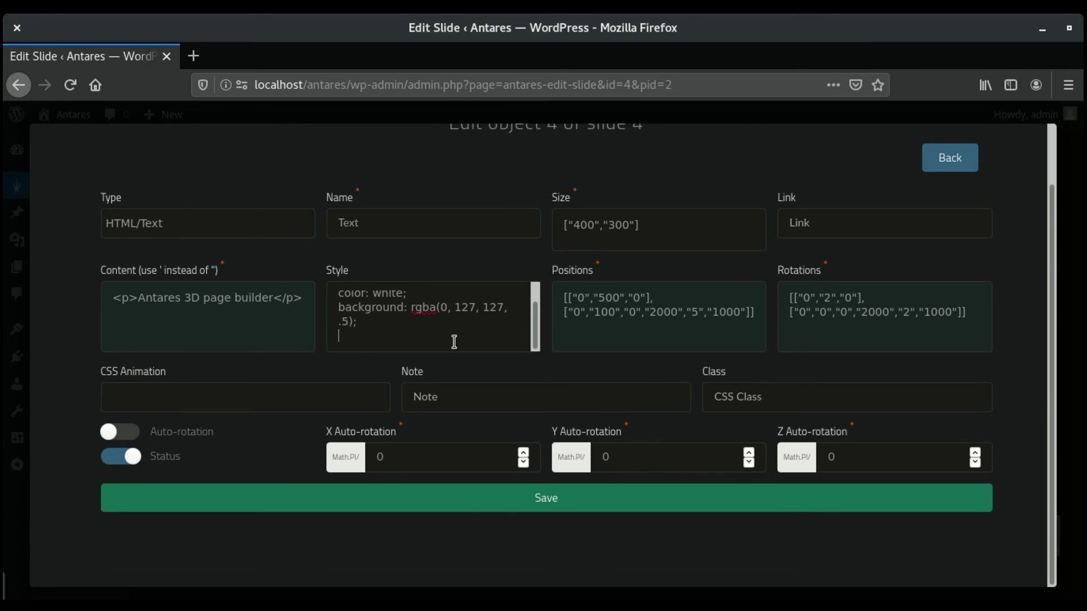
text(text-align: center;)
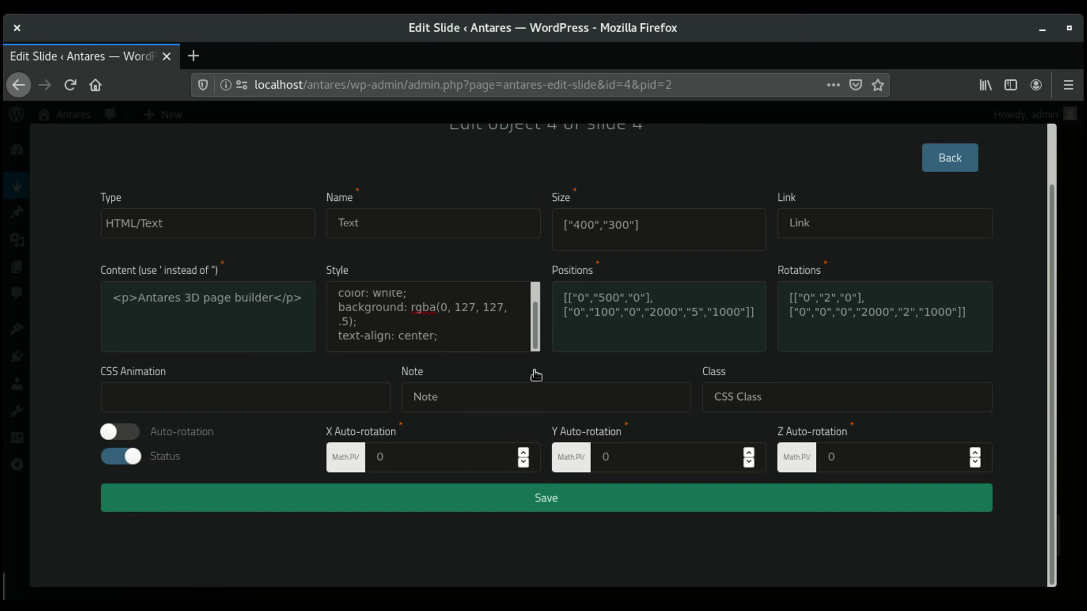
Set the text object's height to auto in its size settings and save the object.
scroll(536, 375, up, 2)
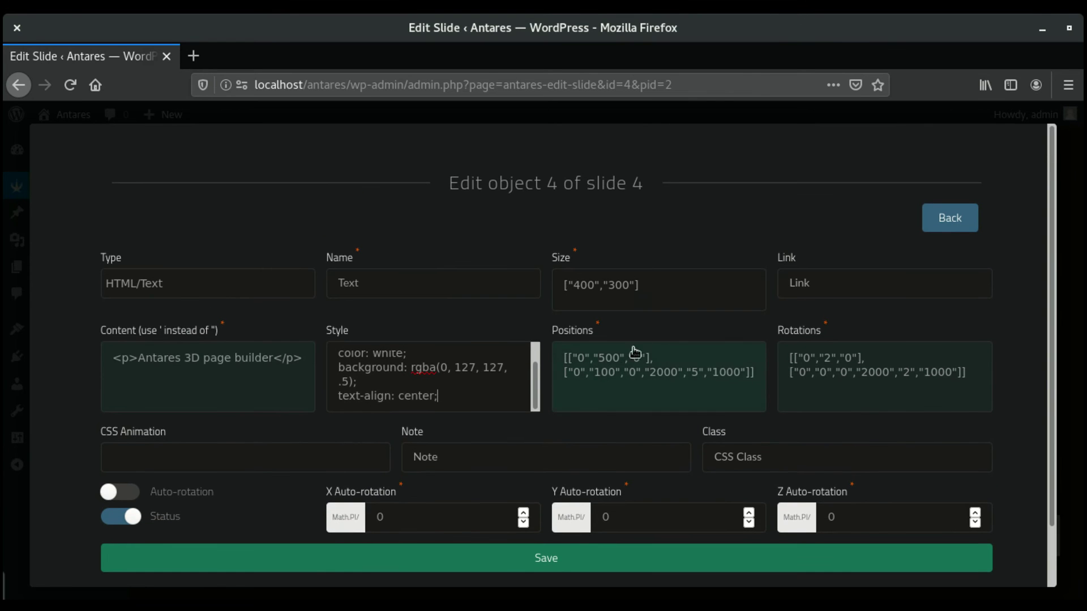
click(651, 286)
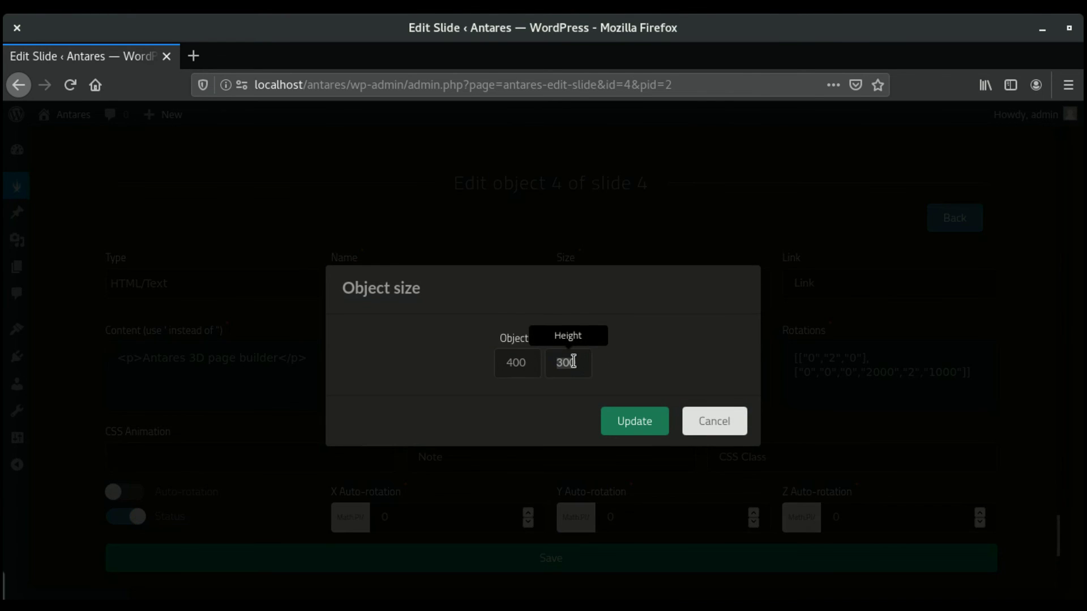
text(auto)
click(631, 421)
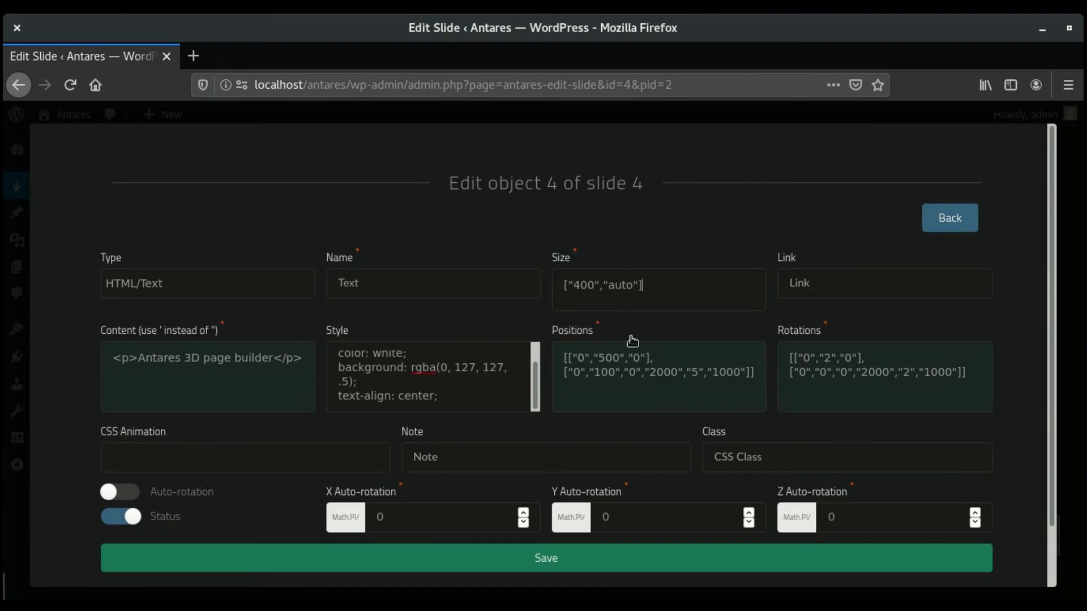
click(635, 559)
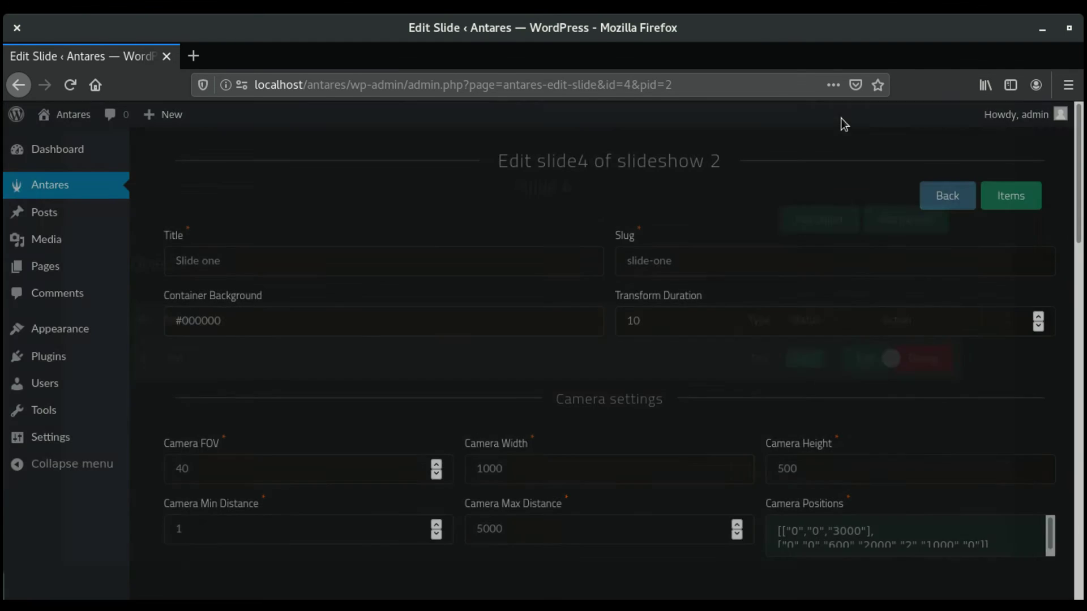
Return to the slides of slideshow 2, preview the slideshow and rotate the scene to check the edited text object.
click(945, 195)
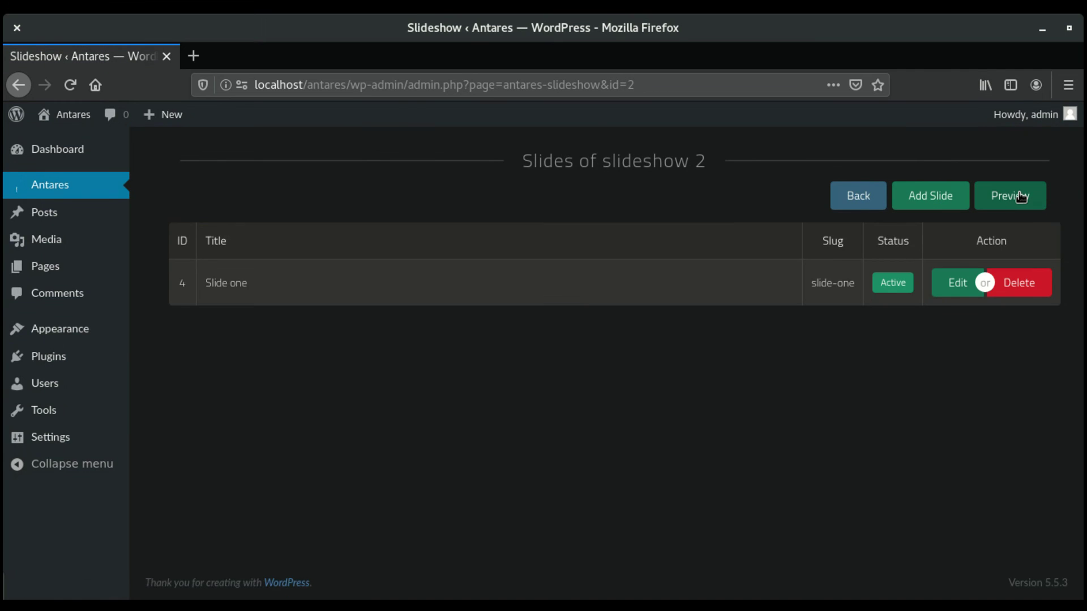
click(1017, 197)
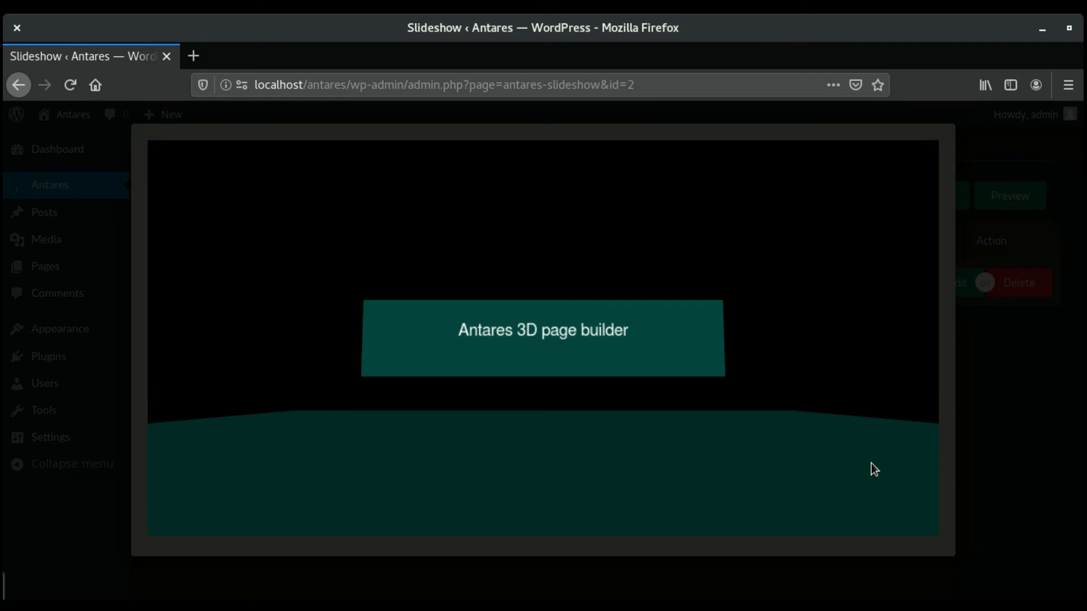
drag(848, 392, 901, 411)
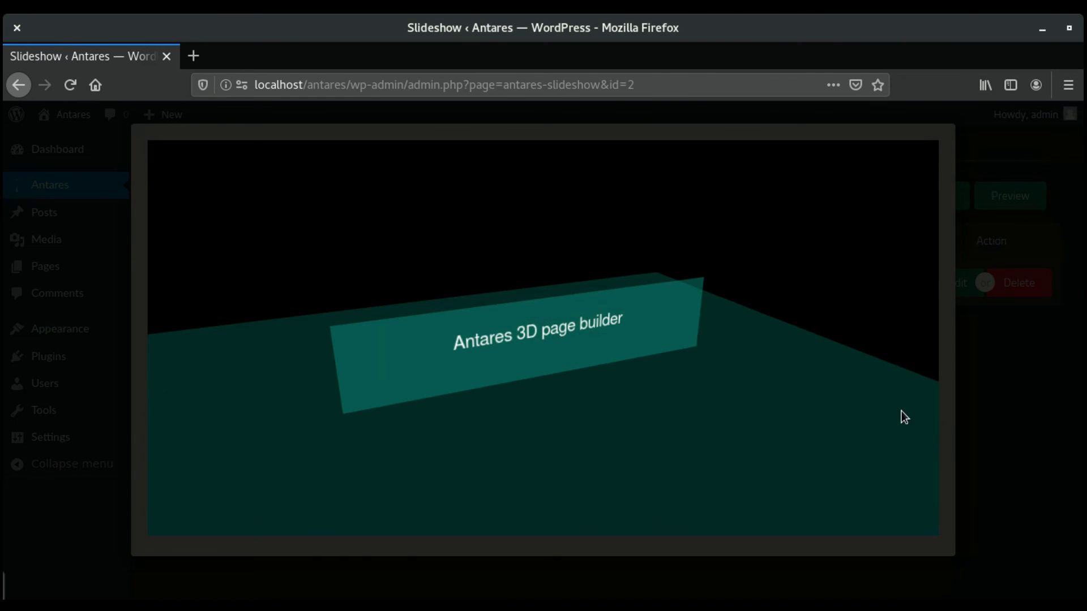